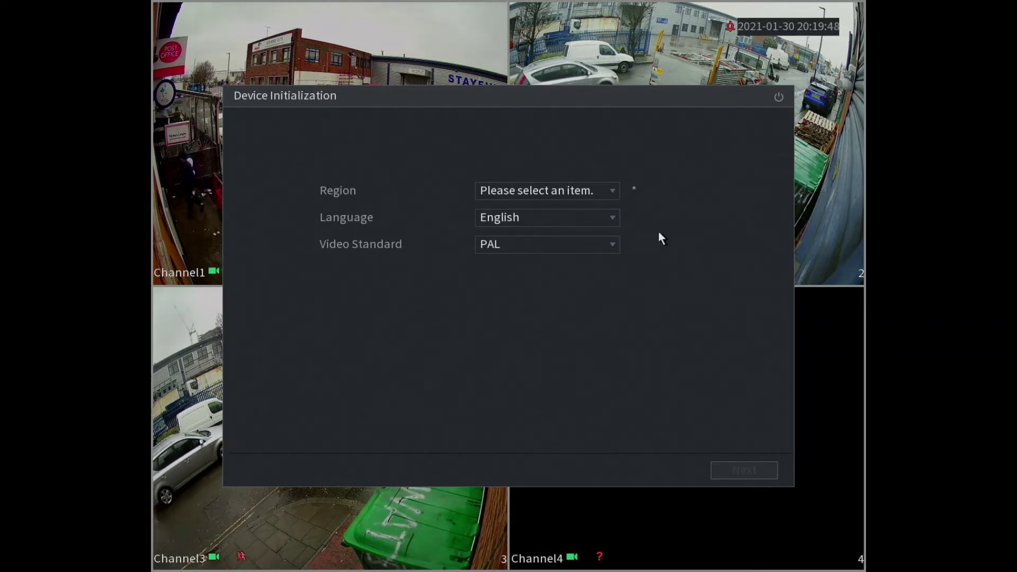
Step: Set the region to United Kingdom and continue to the time zone page
click(602, 197)
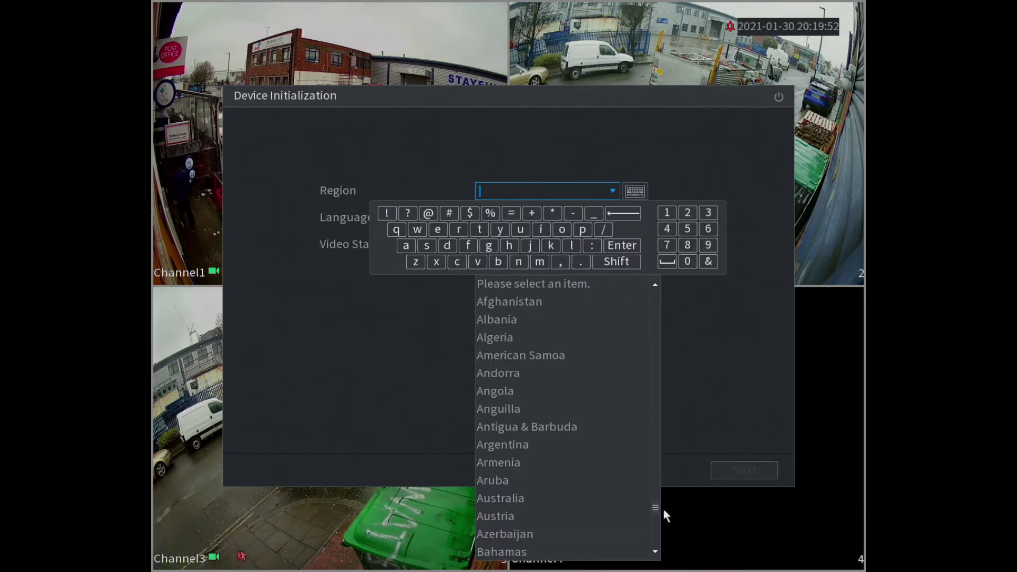
drag(652, 356, 651, 537)
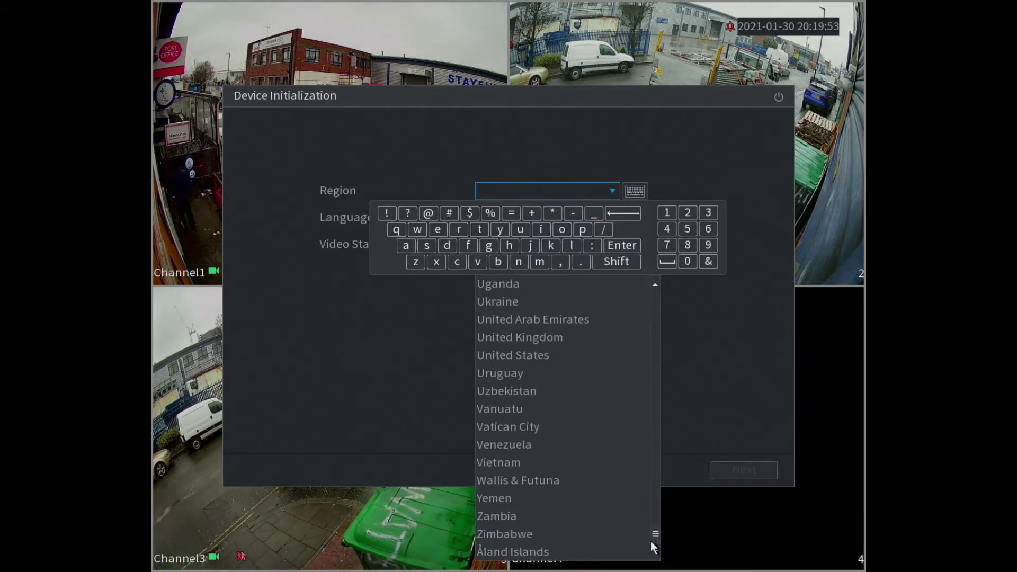
click(527, 339)
click(588, 328)
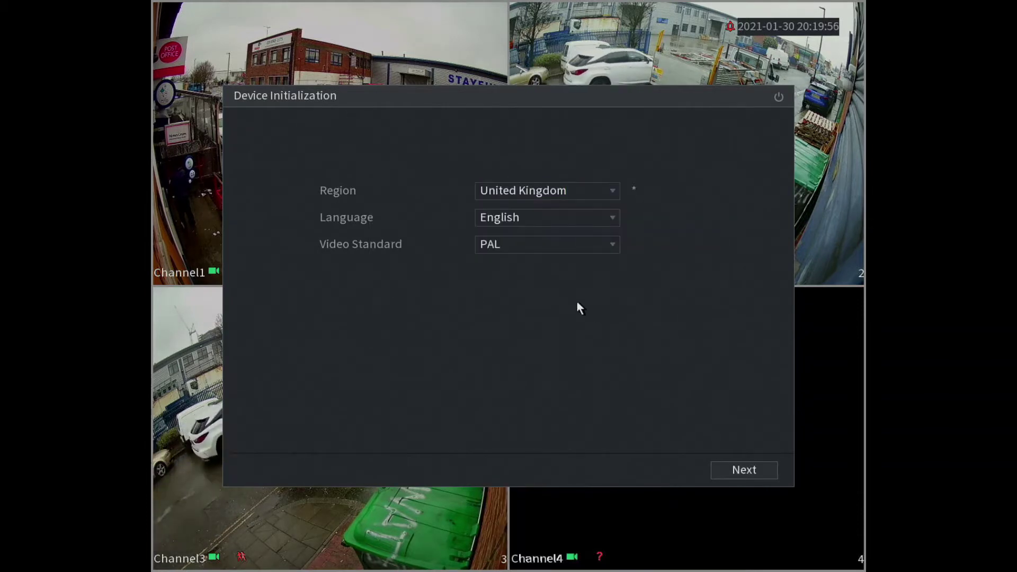
click(747, 471)
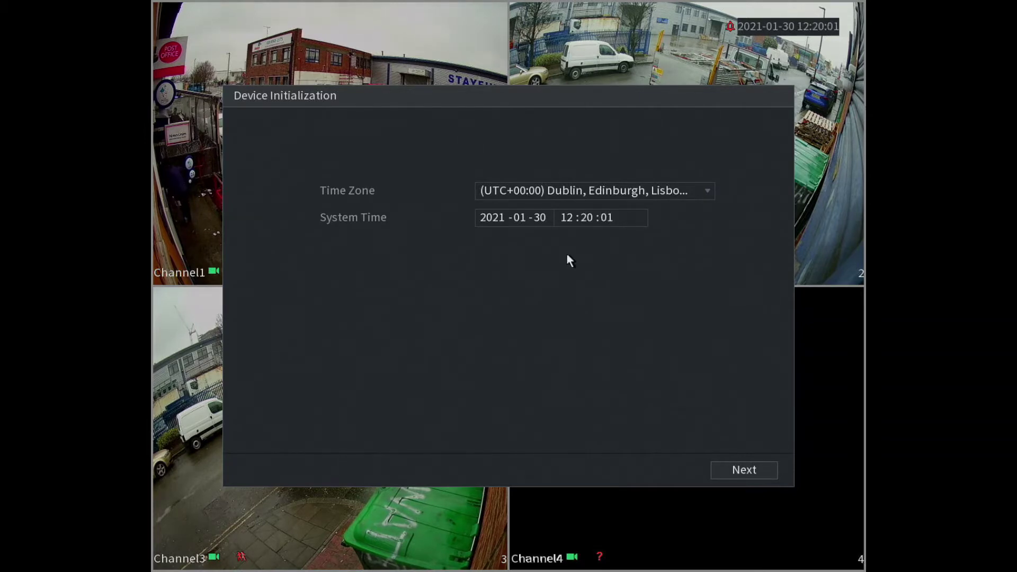
Step: Keep the UTC+00:00 Dublin/Edinburgh time zone and continue to the password setting step
click(489, 217)
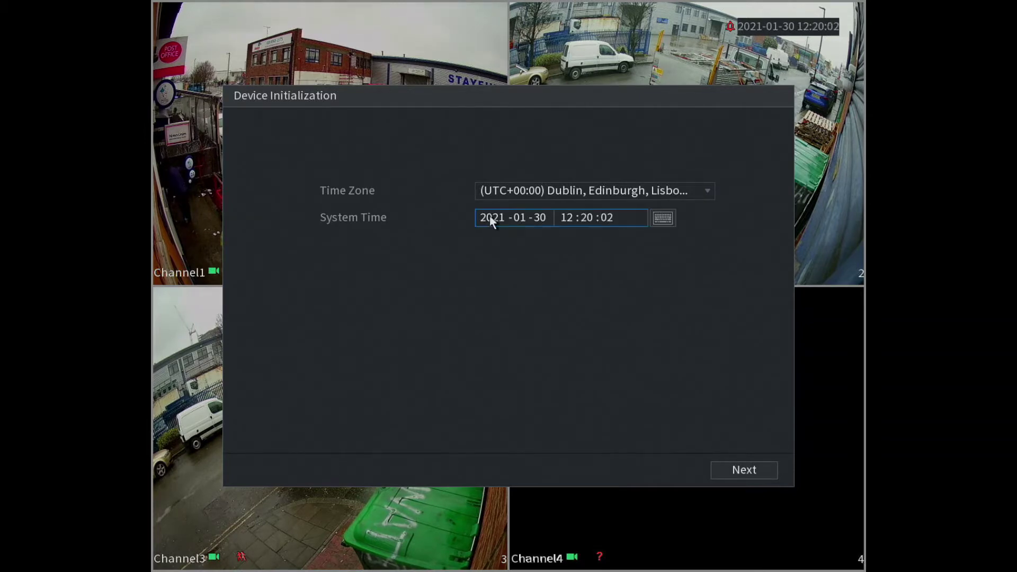
click(581, 195)
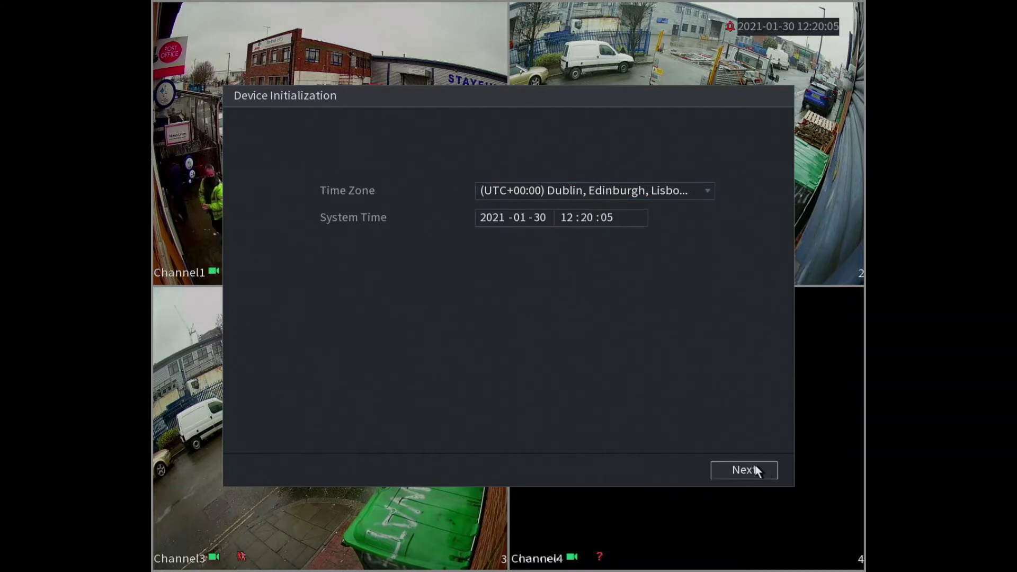
click(753, 467)
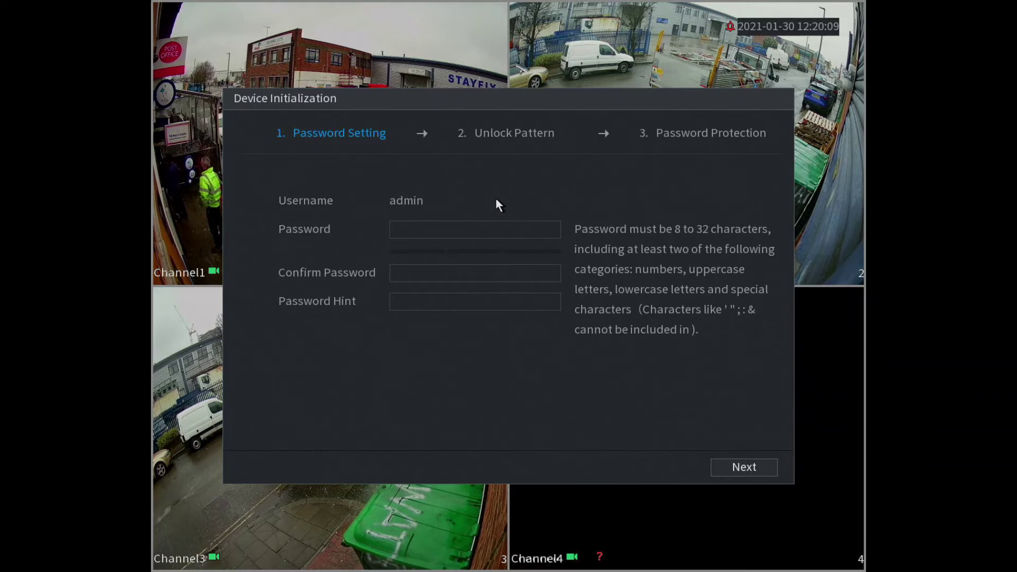
Step: Enter the new admin password with the on-screen keyboard and move to the confirmation field
click(457, 230)
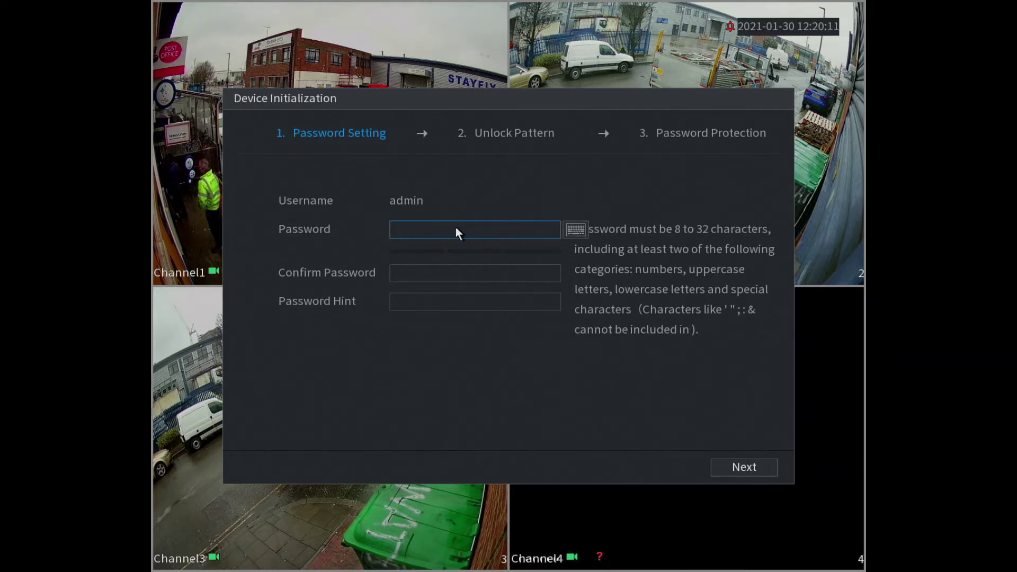
click(455, 228)
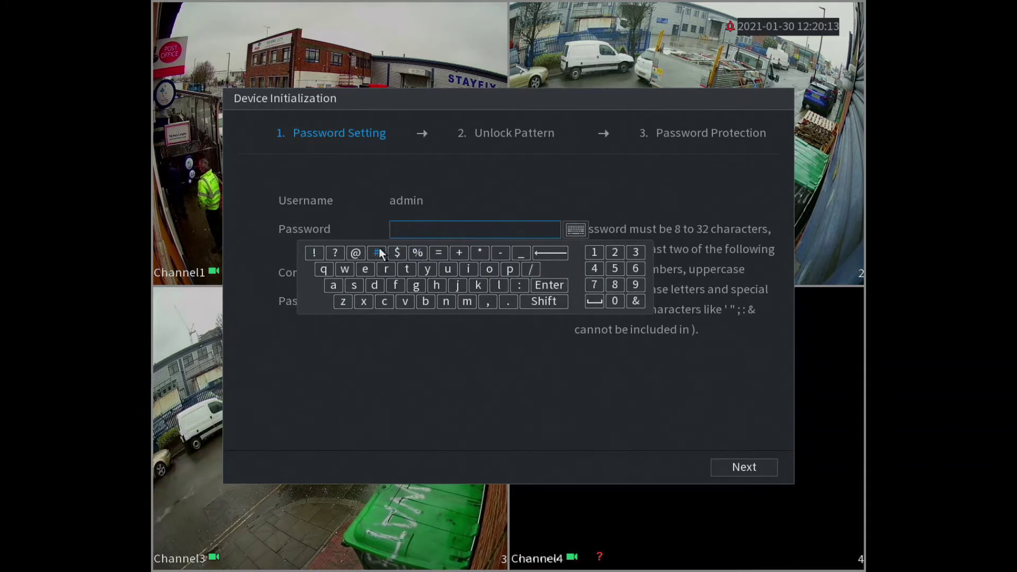
click(338, 287)
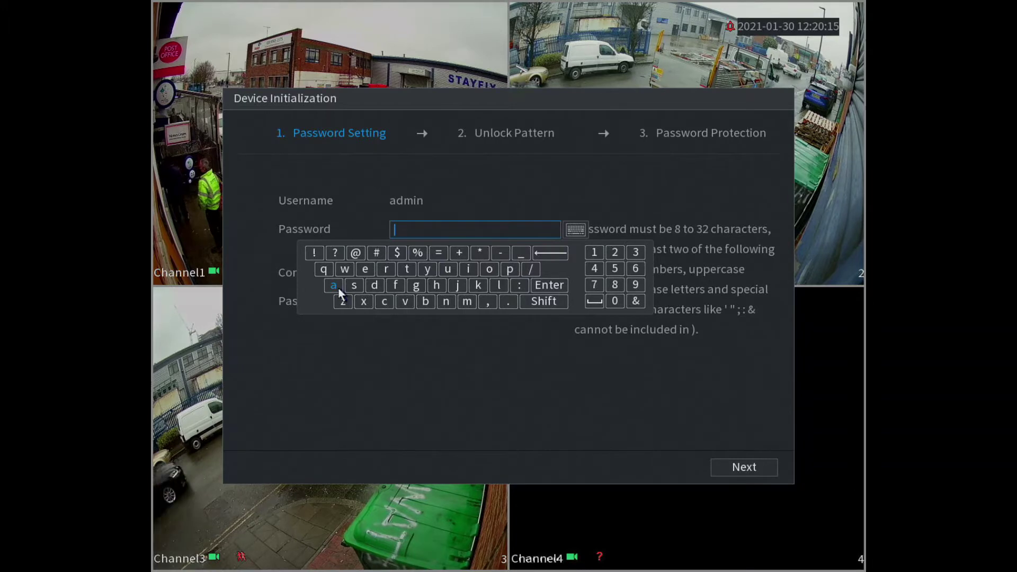
click(376, 287)
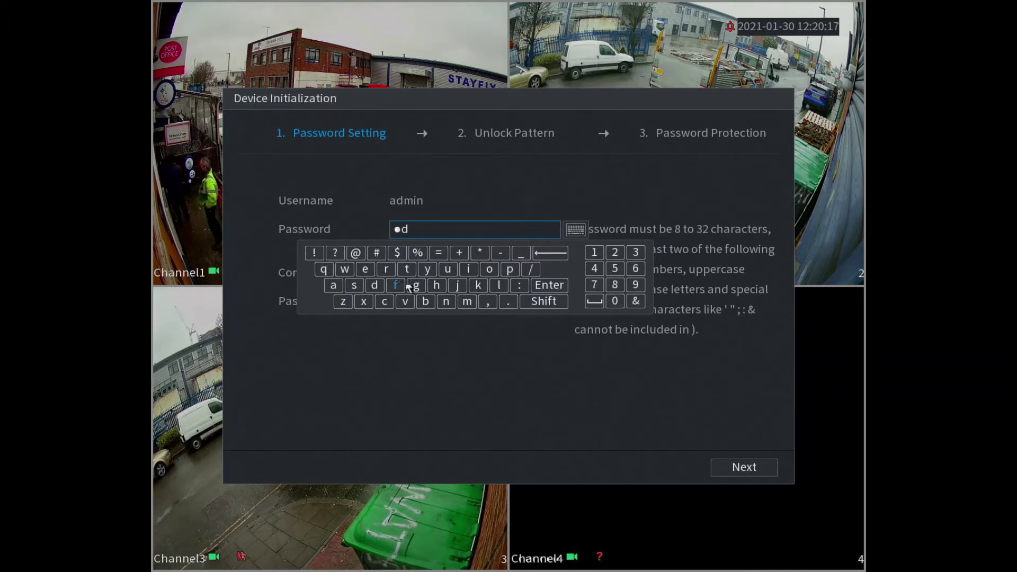
click(467, 301)
click(468, 270)
click(446, 300)
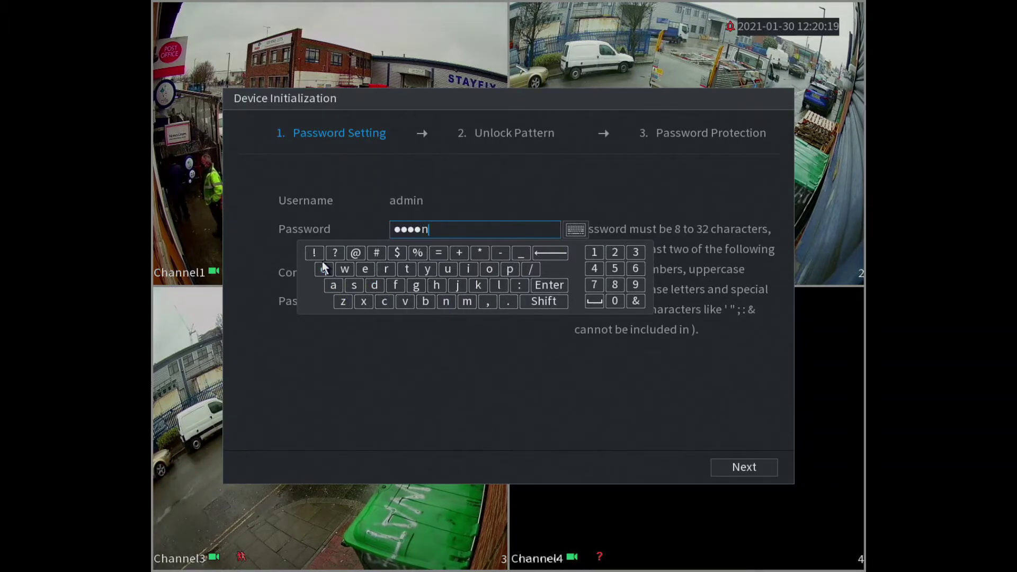
click(596, 251)
click(634, 252)
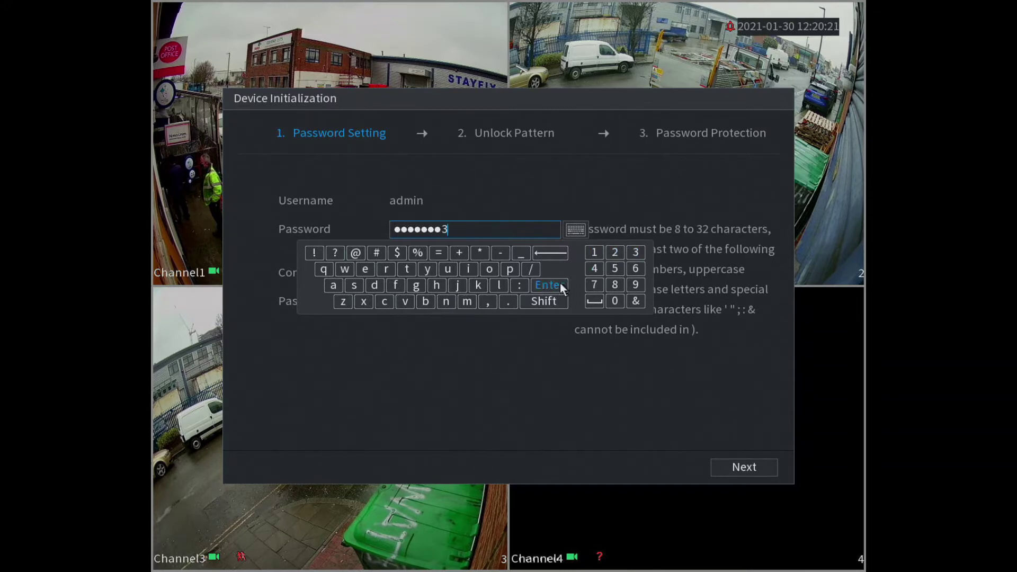
click(548, 284)
click(409, 273)
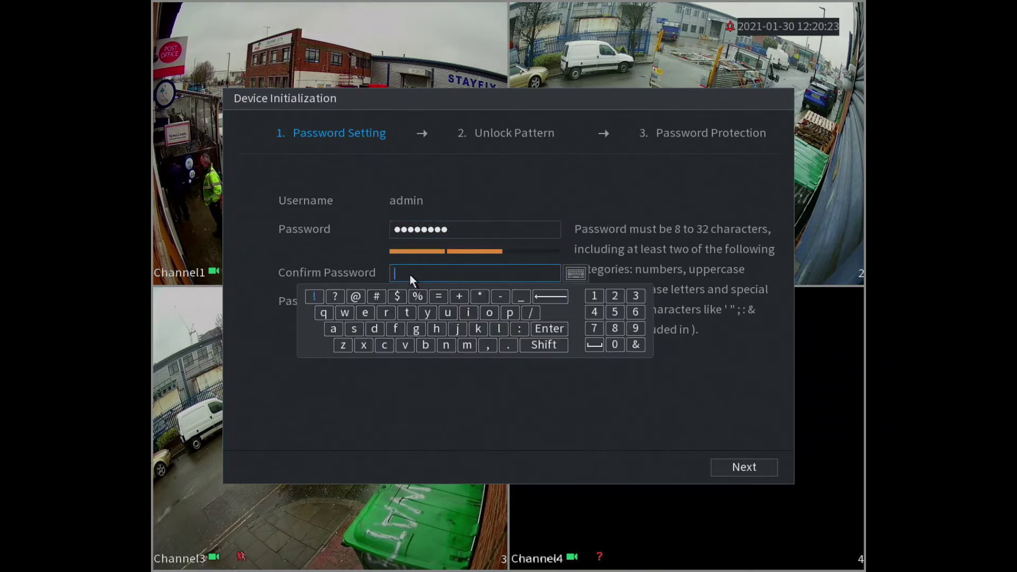
Step: Re-enter the password in Confirm Password and continue to the unlock pattern step
click(334, 329)
click(378, 326)
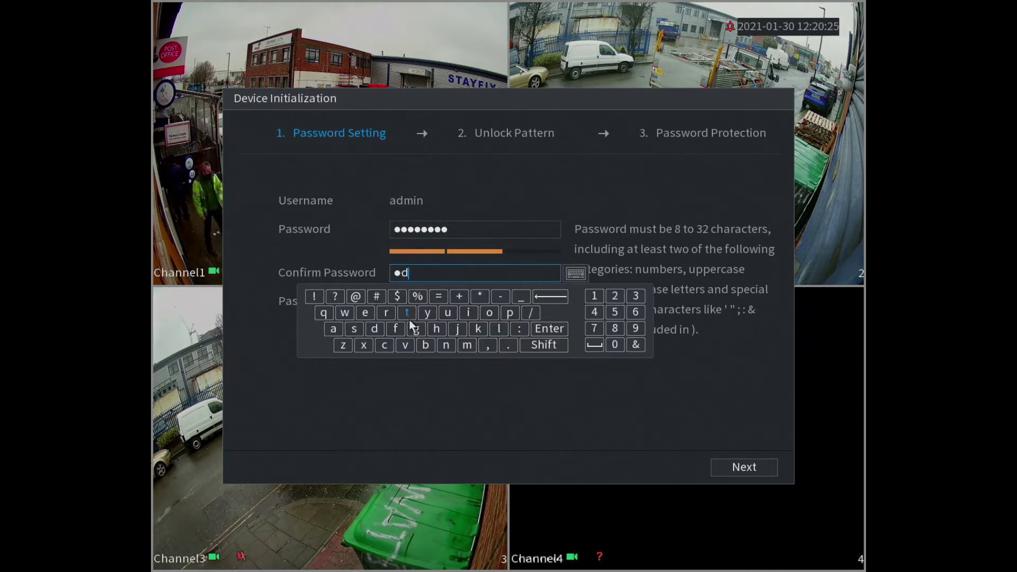
click(467, 345)
click(468, 314)
click(443, 347)
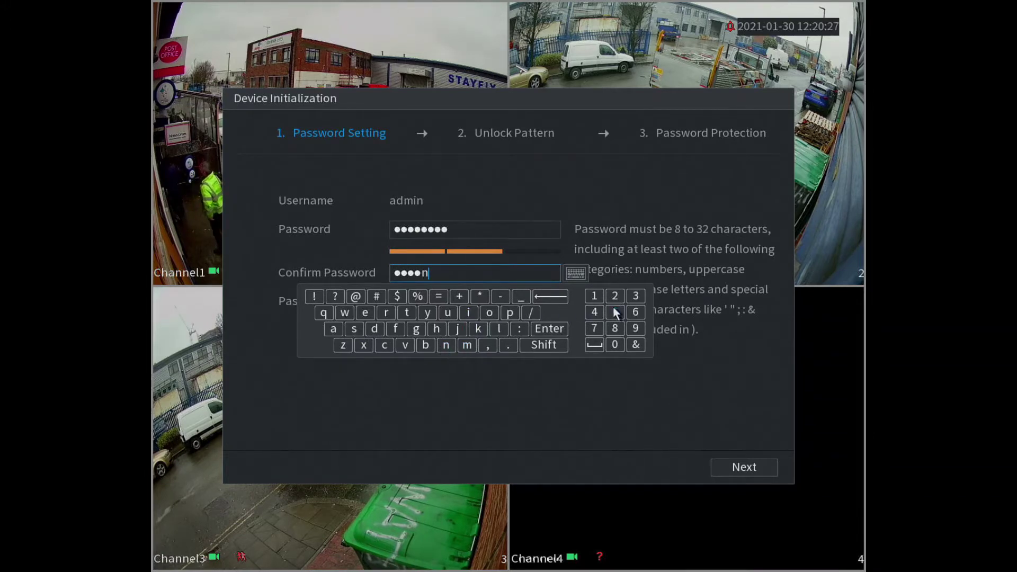
click(593, 295)
click(633, 296)
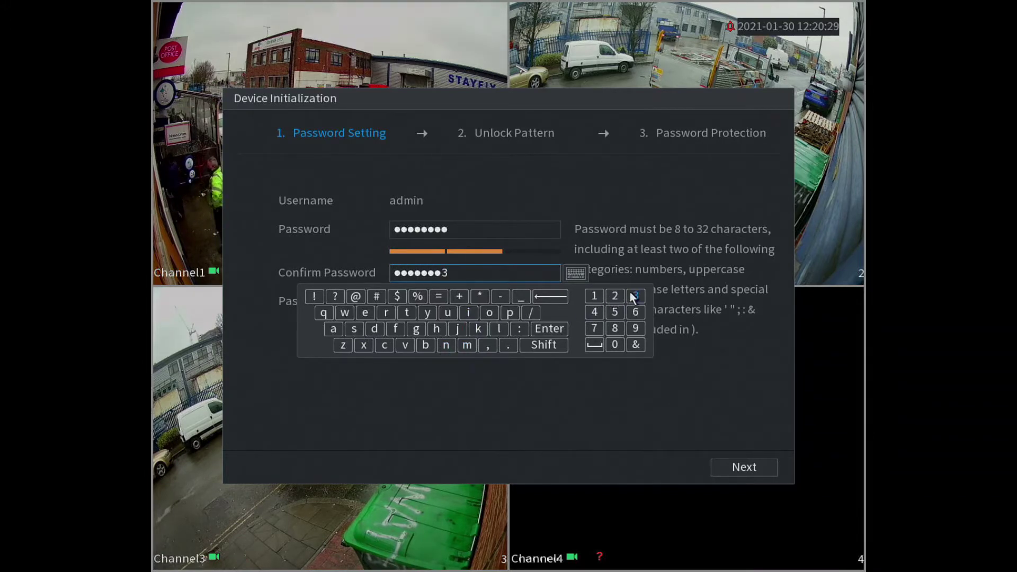
click(541, 382)
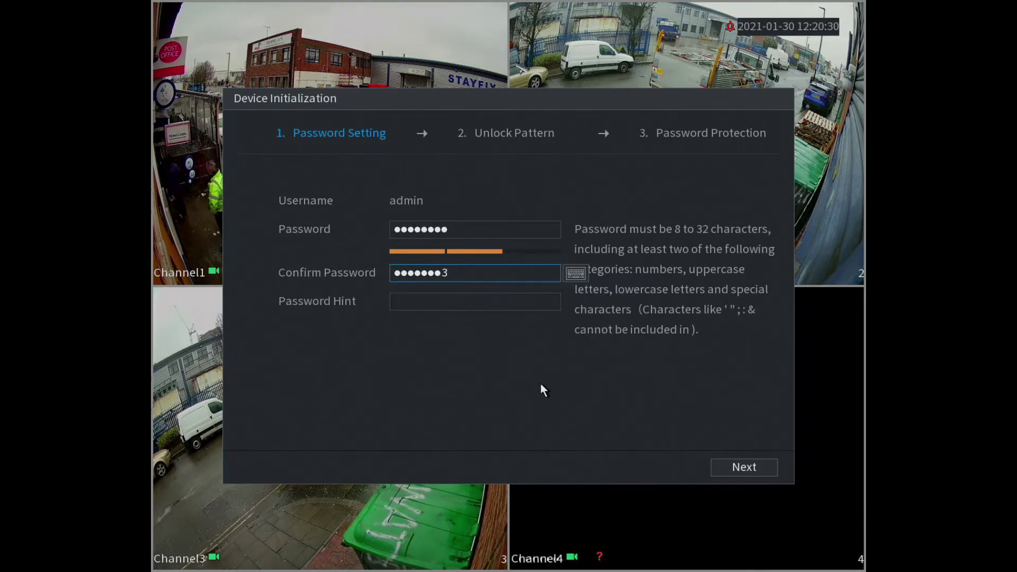
click(749, 468)
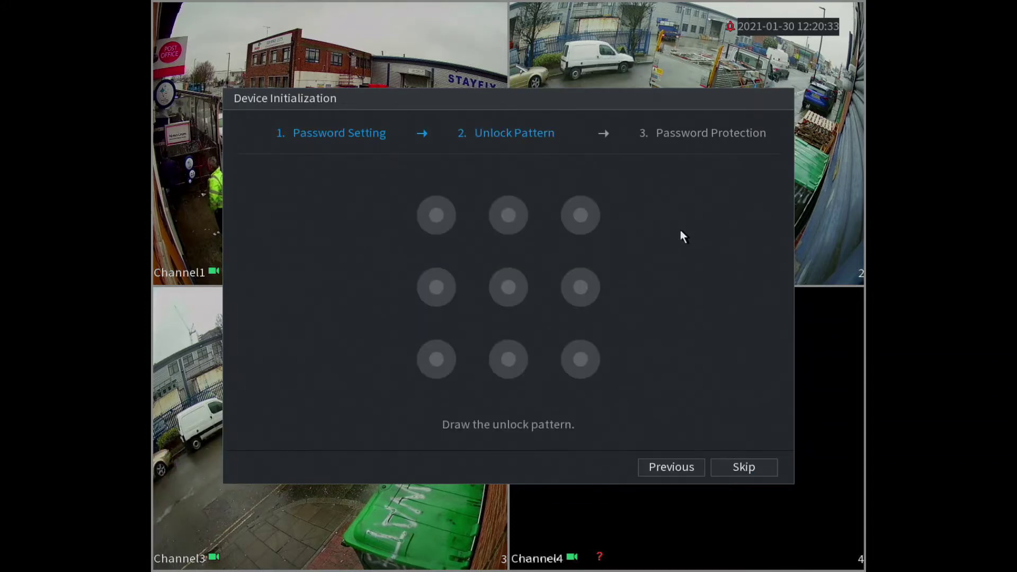
Step: Skip the unlock pattern and switch off Reserved Email and Security Question protection
click(758, 468)
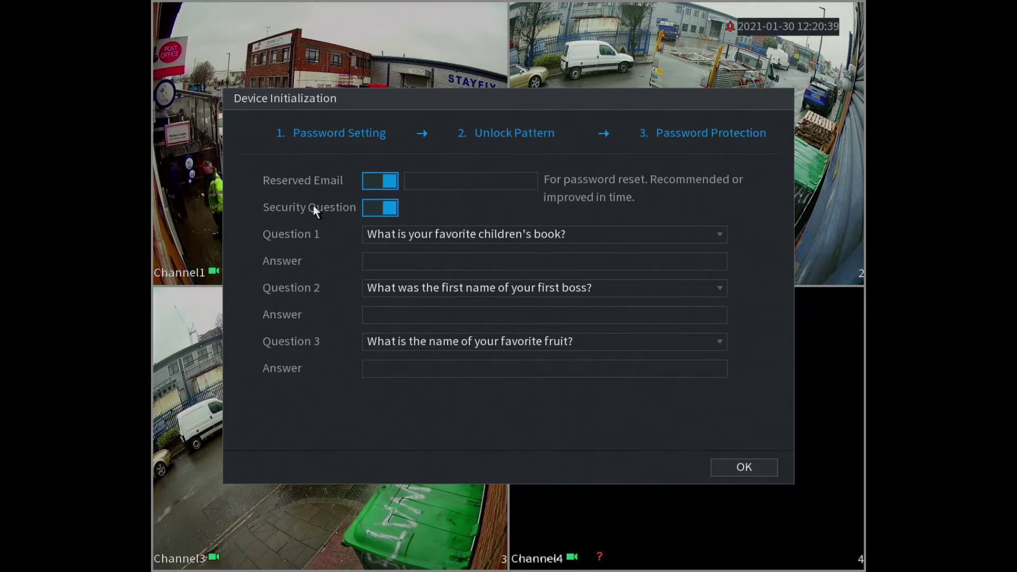
click(384, 182)
click(391, 207)
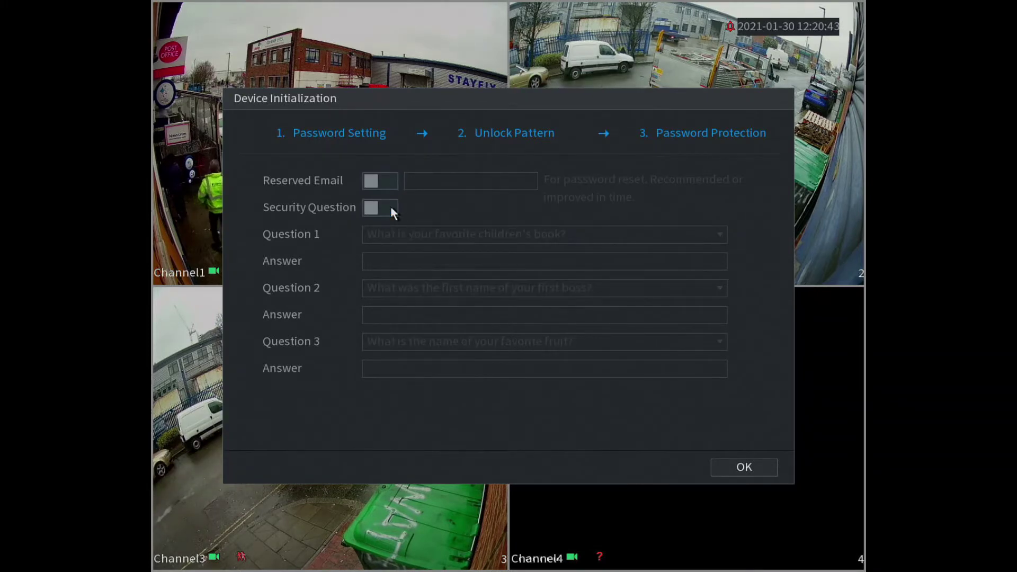
Step: Finish initialization, reach the wizard's Basic page and clear the old device name XVR
click(768, 467)
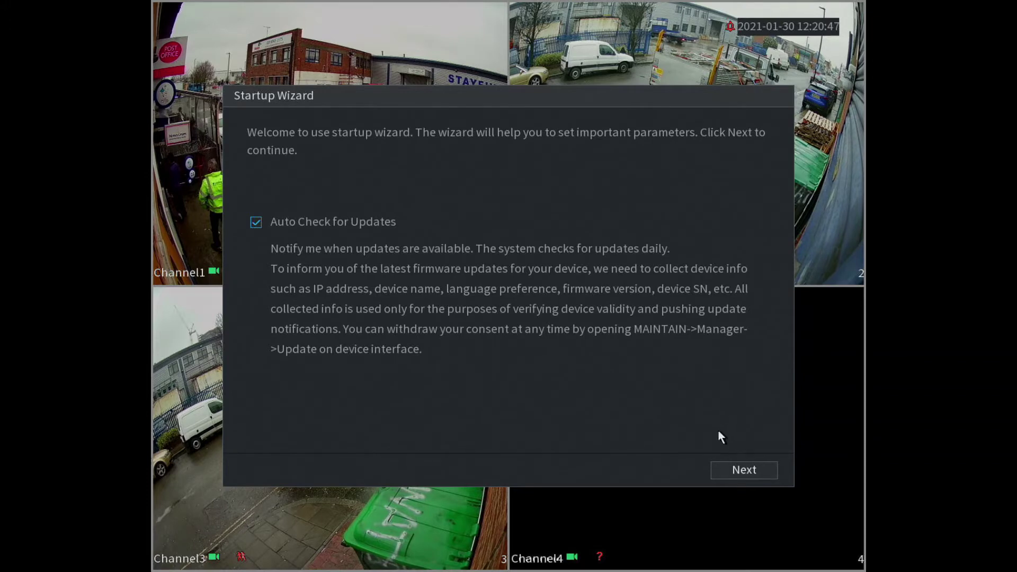
click(731, 464)
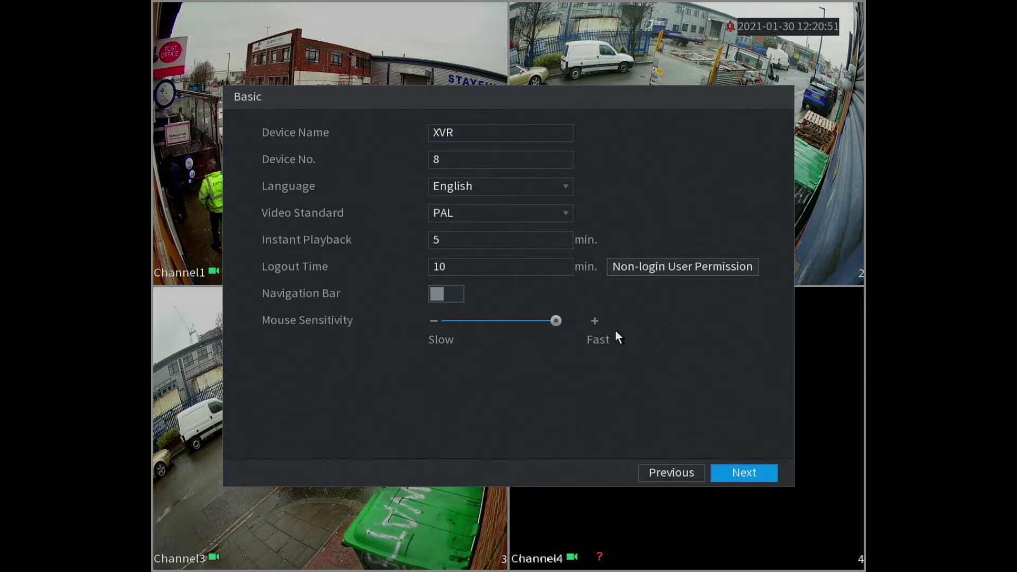
click(479, 140)
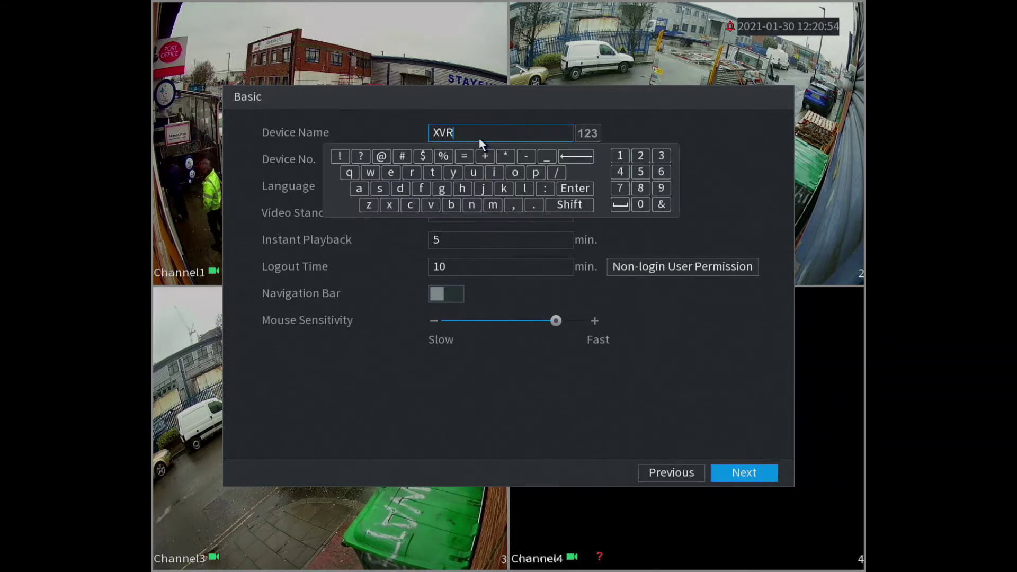
click(568, 158)
click(567, 159)
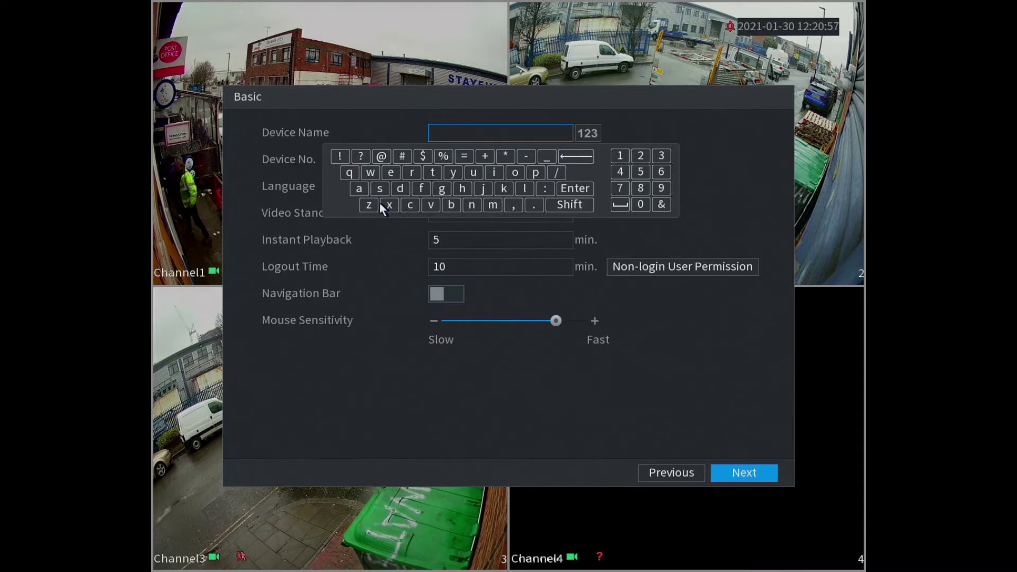
Step: Enter office_dvr as the new device name with the on-screen keyboard
click(512, 175)
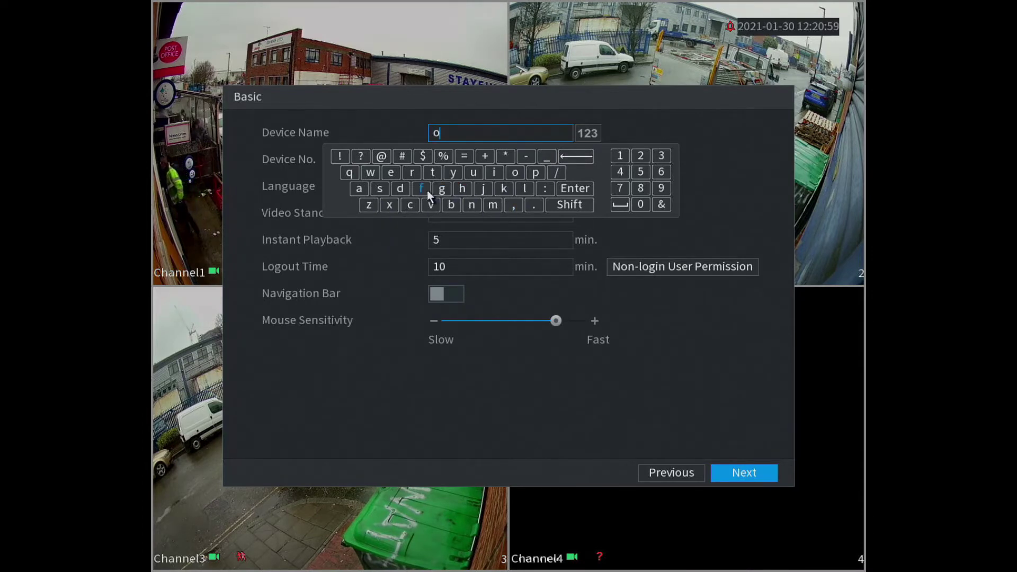
click(420, 188)
click(421, 188)
click(494, 171)
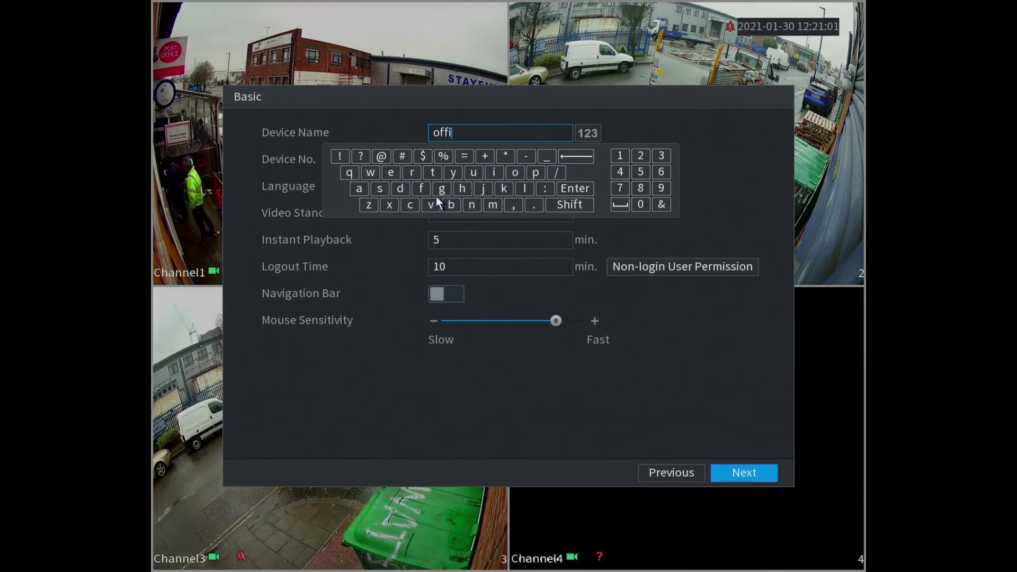
click(402, 205)
click(400, 176)
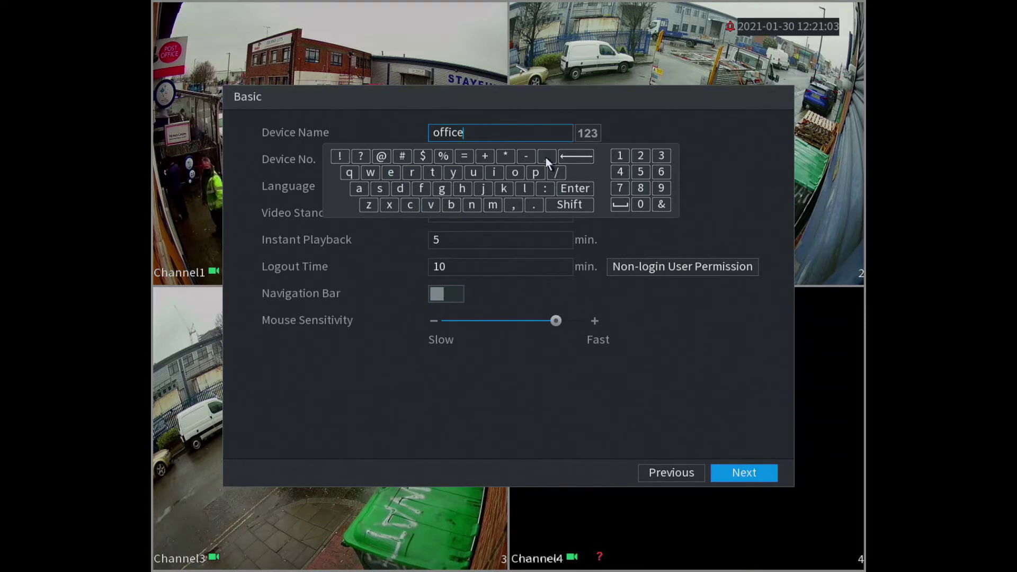
click(401, 189)
click(430, 205)
click(412, 174)
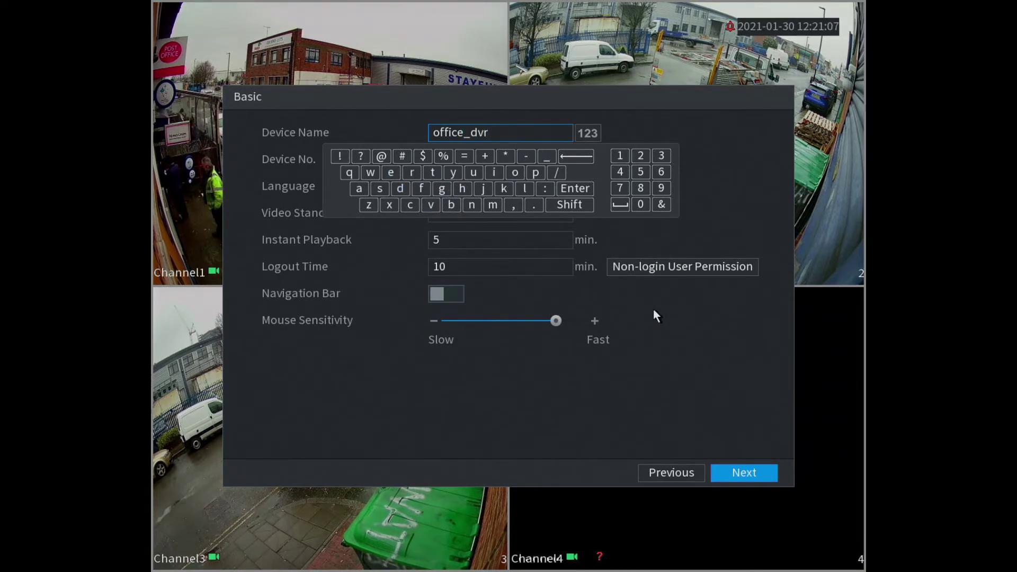
click(645, 235)
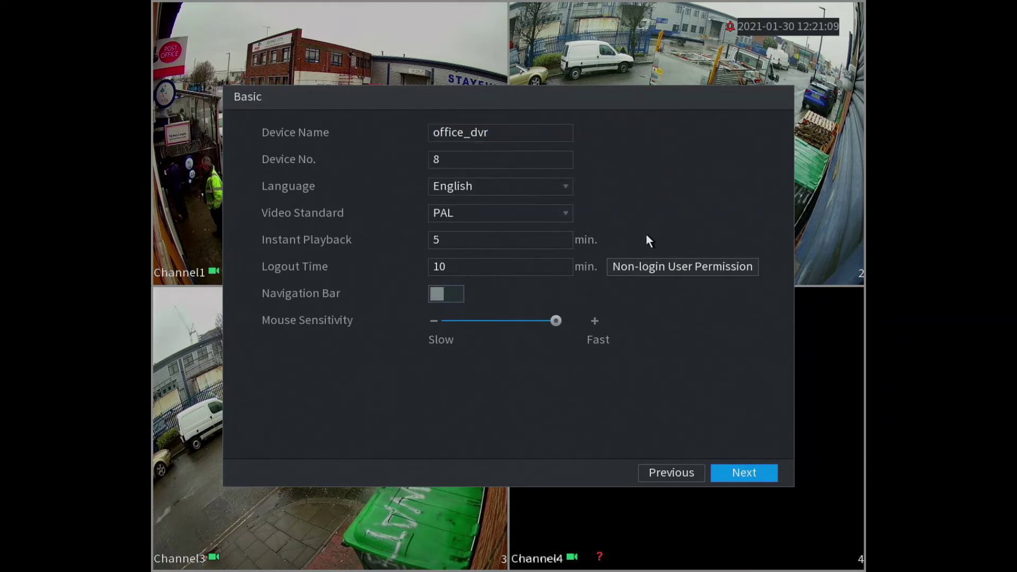
Step: Set the date format to DD MM YYYY and continue to the TCP/IP network page
click(750, 474)
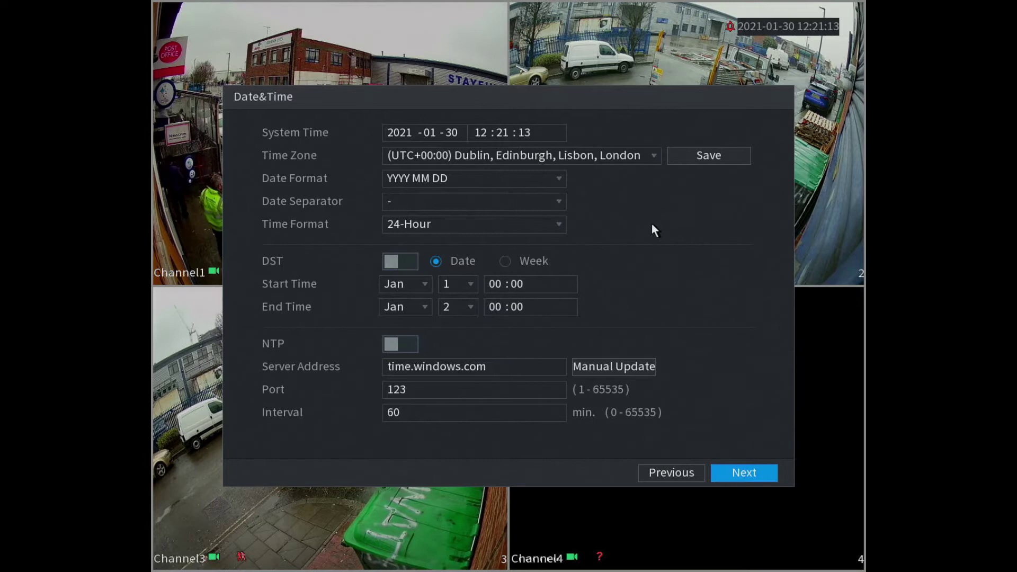
click(455, 181)
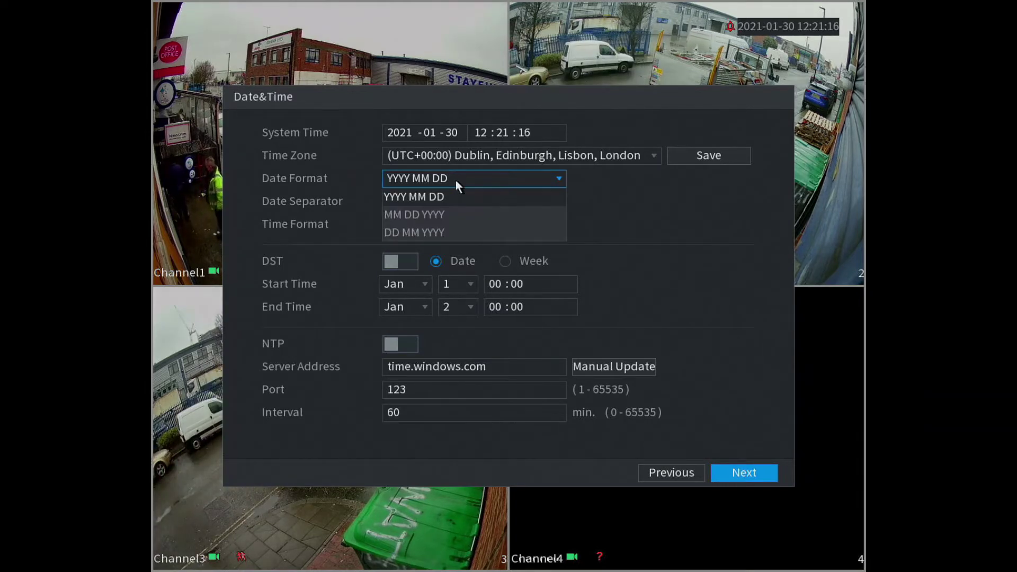
click(429, 233)
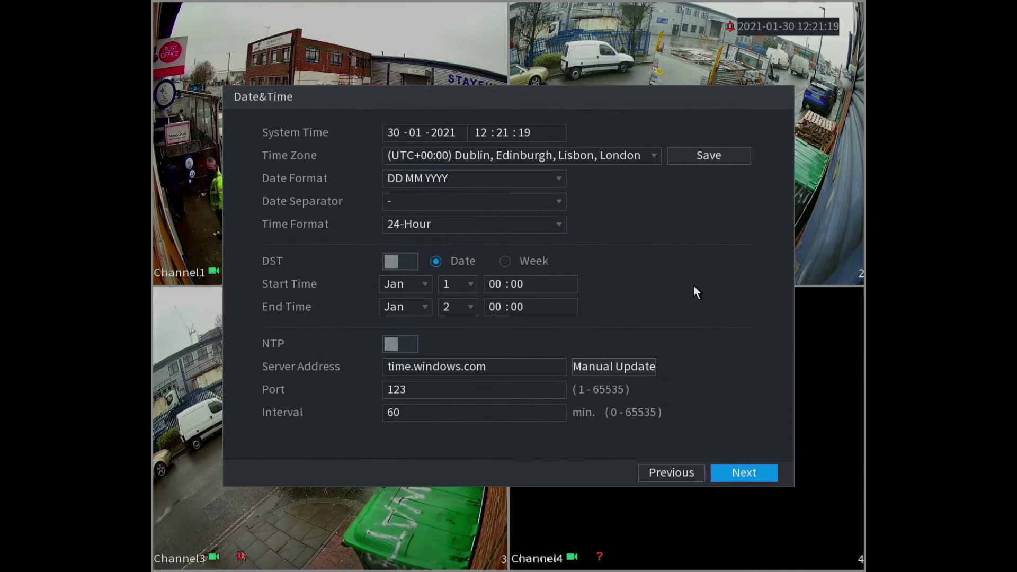
click(751, 478)
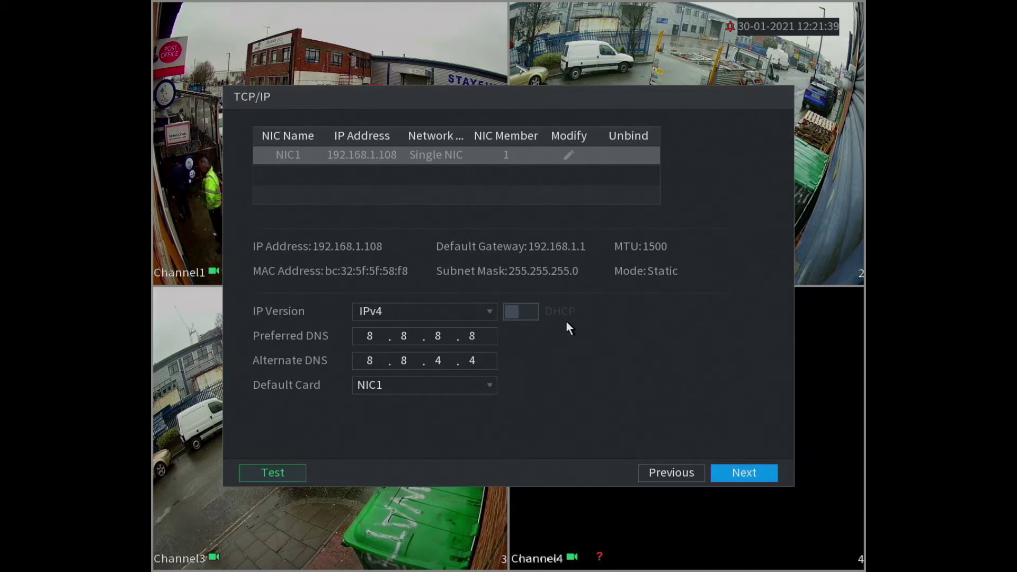
Step: Switch NIC1 to DHCP addressing, confirm it and continue to the P2P page
click(569, 155)
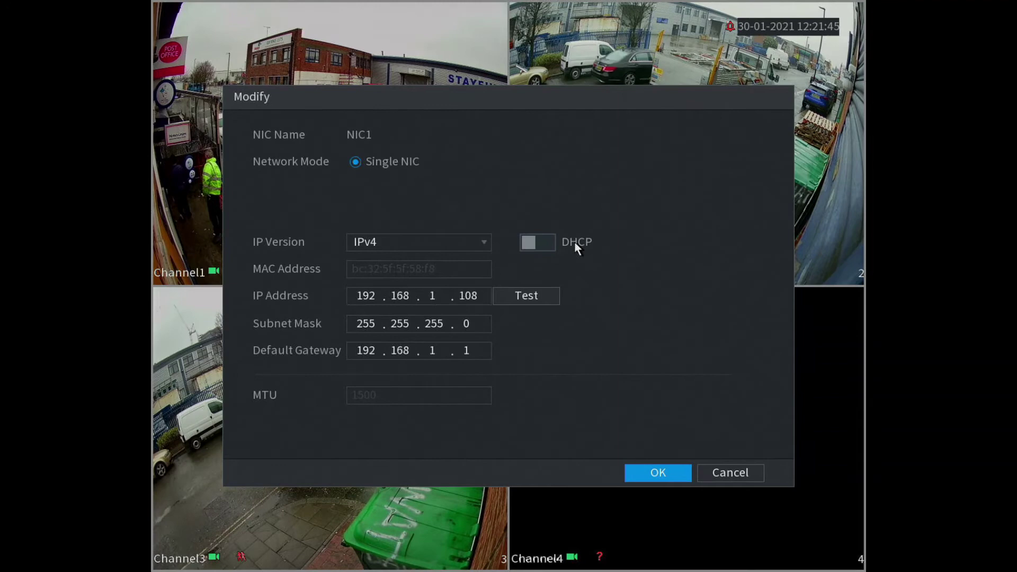
click(538, 244)
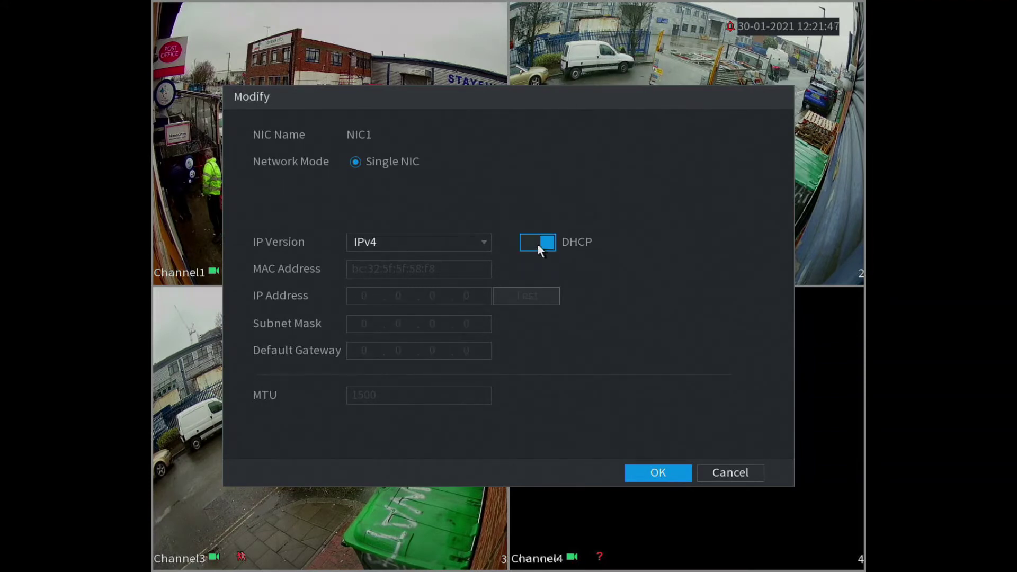
click(666, 468)
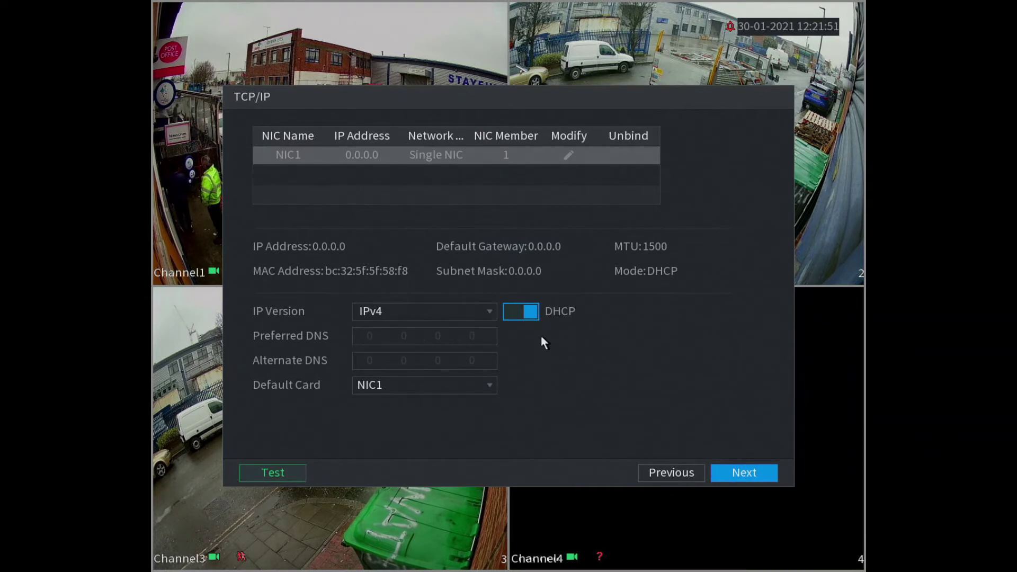
click(754, 466)
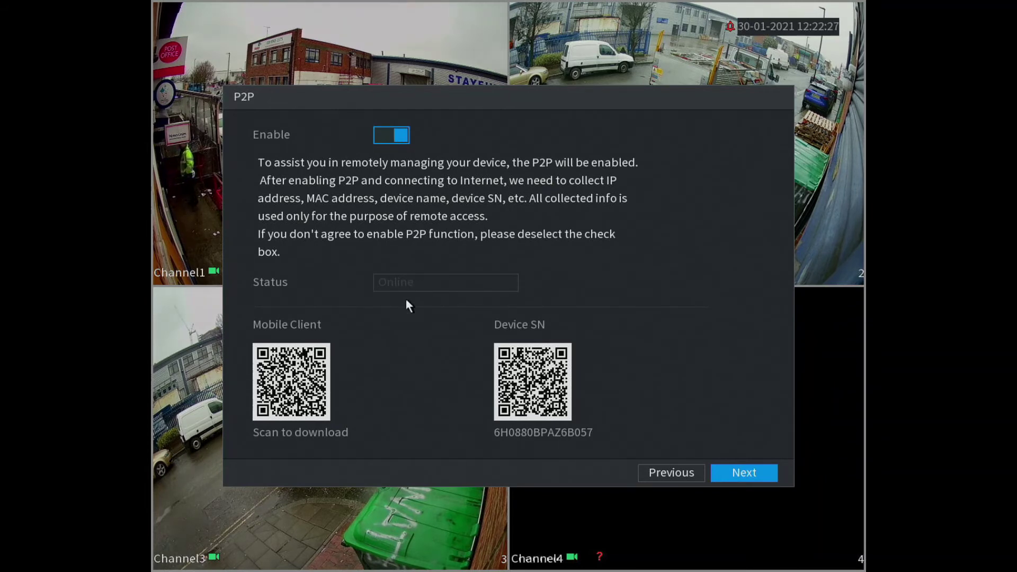
Step: Toggle P2P off and back on so it shows Online, then continue to Audio/Video settings
click(391, 135)
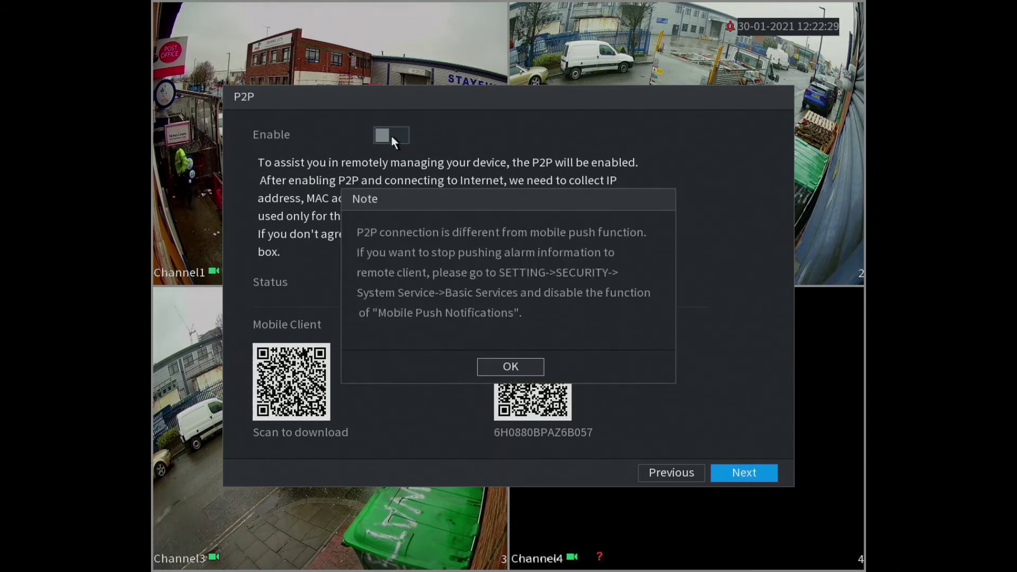
click(501, 366)
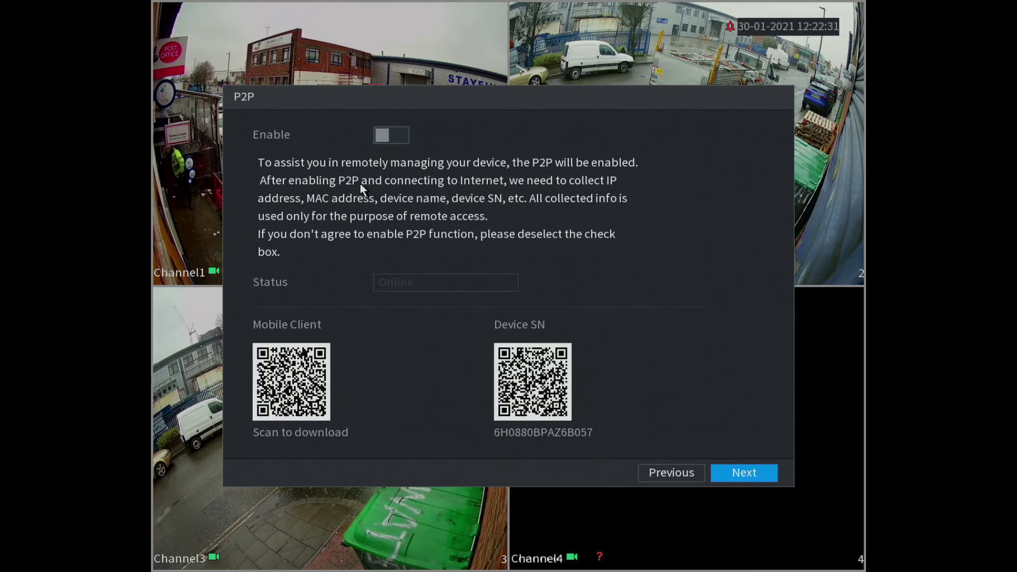
click(385, 139)
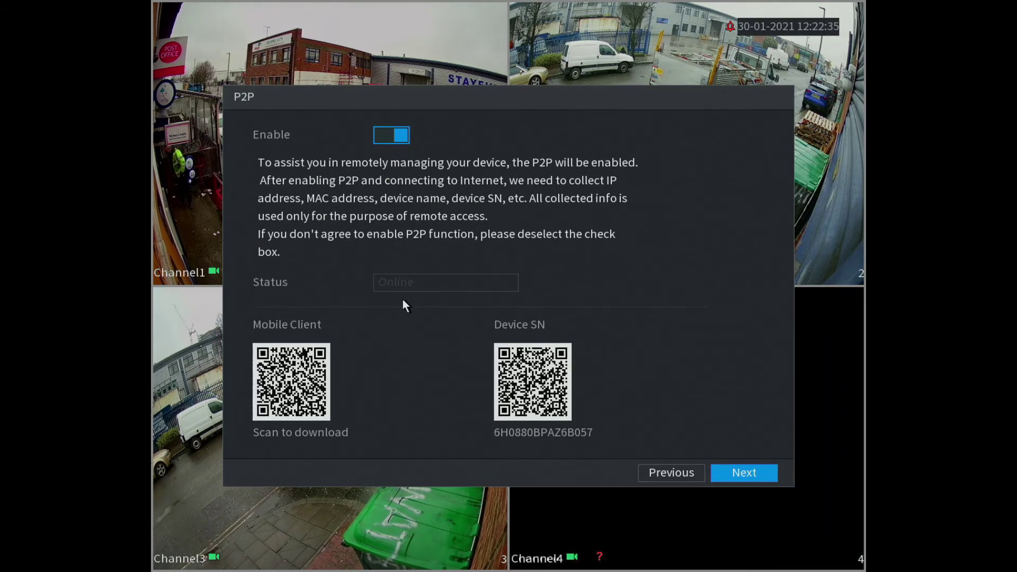
click(743, 472)
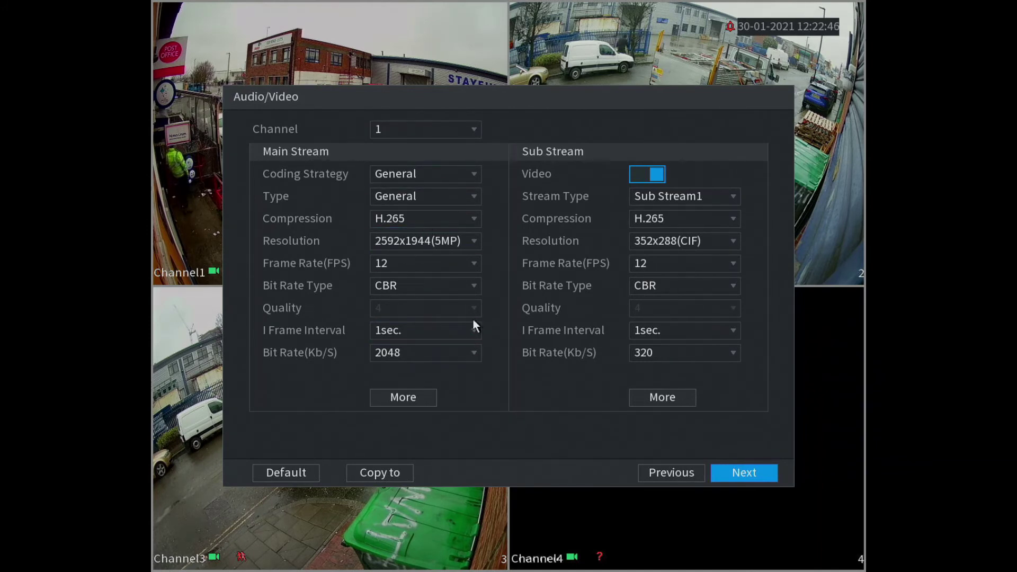
Step: Pass the stream, snapshot and storage pages unchanged to reach the recording schedule
click(731, 473)
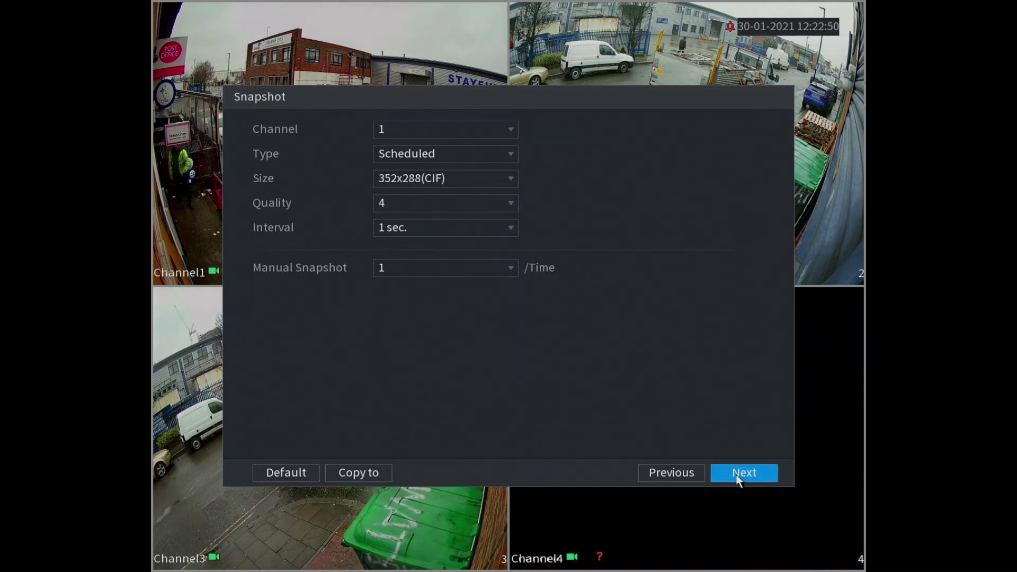
click(736, 474)
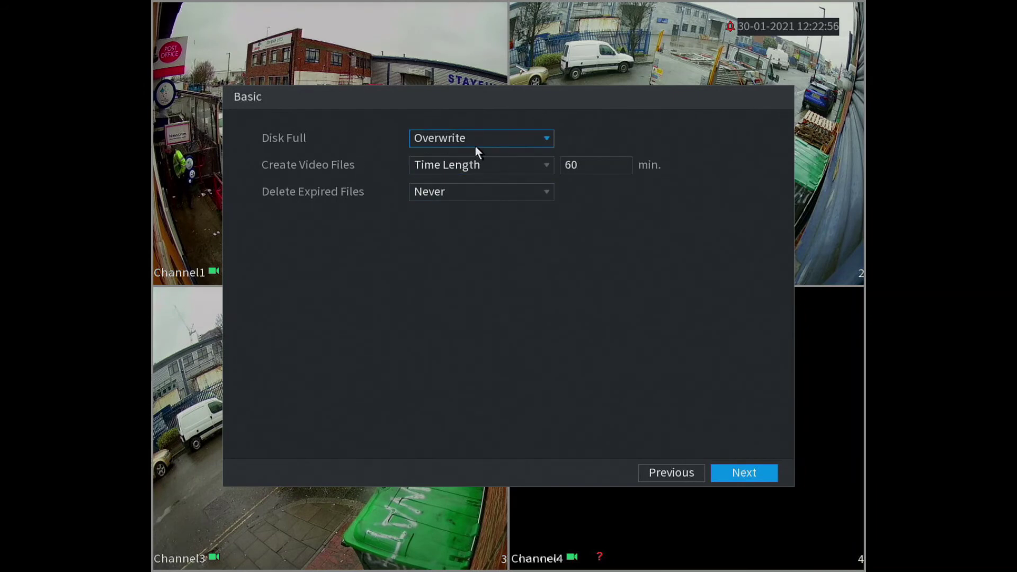
click(747, 472)
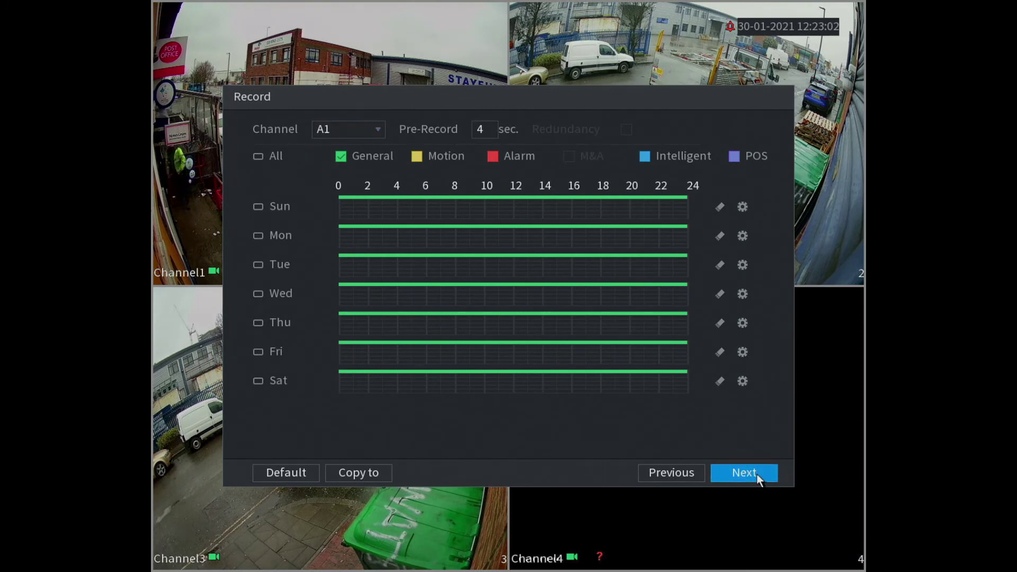
Step: Finish the wizard and dismiss the Switch Resolution prompt to reach four-channel live view
click(757, 472)
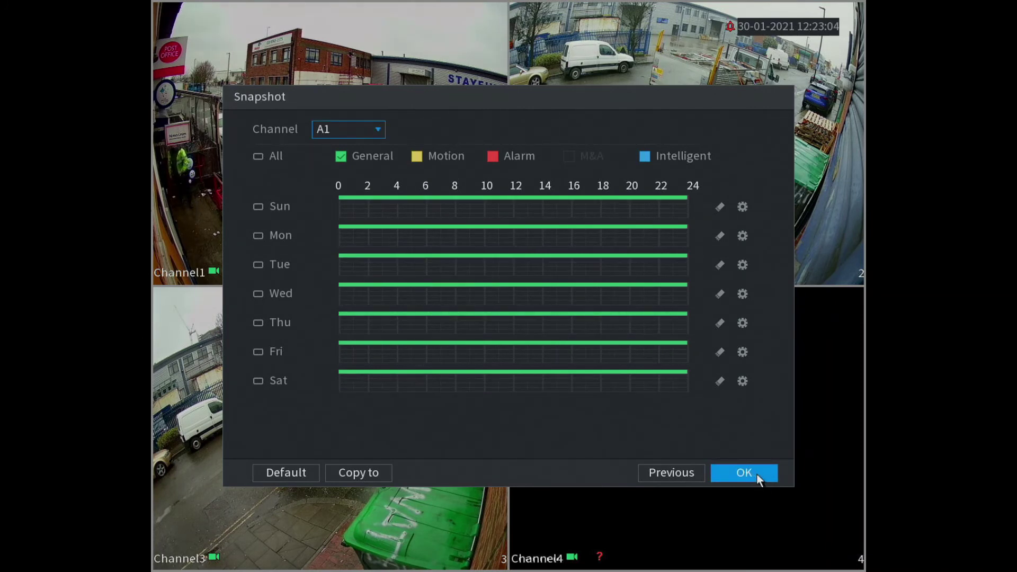
click(756, 472)
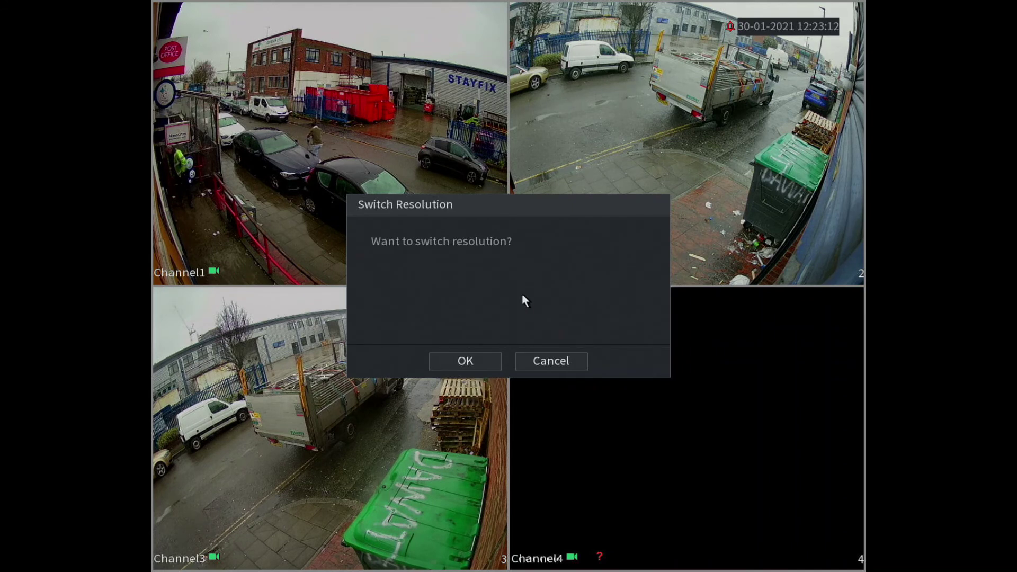
click(559, 353)
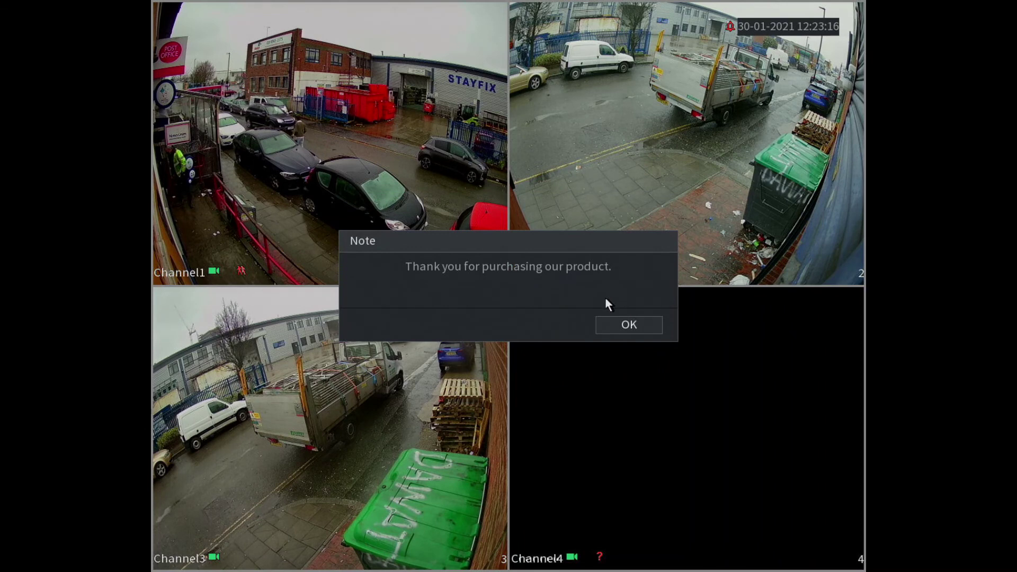
click(628, 325)
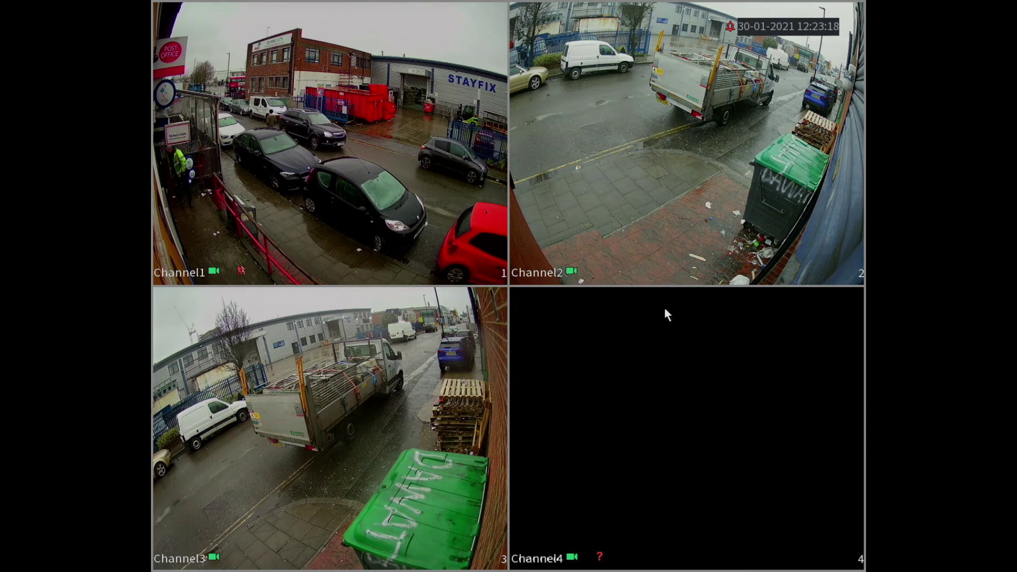